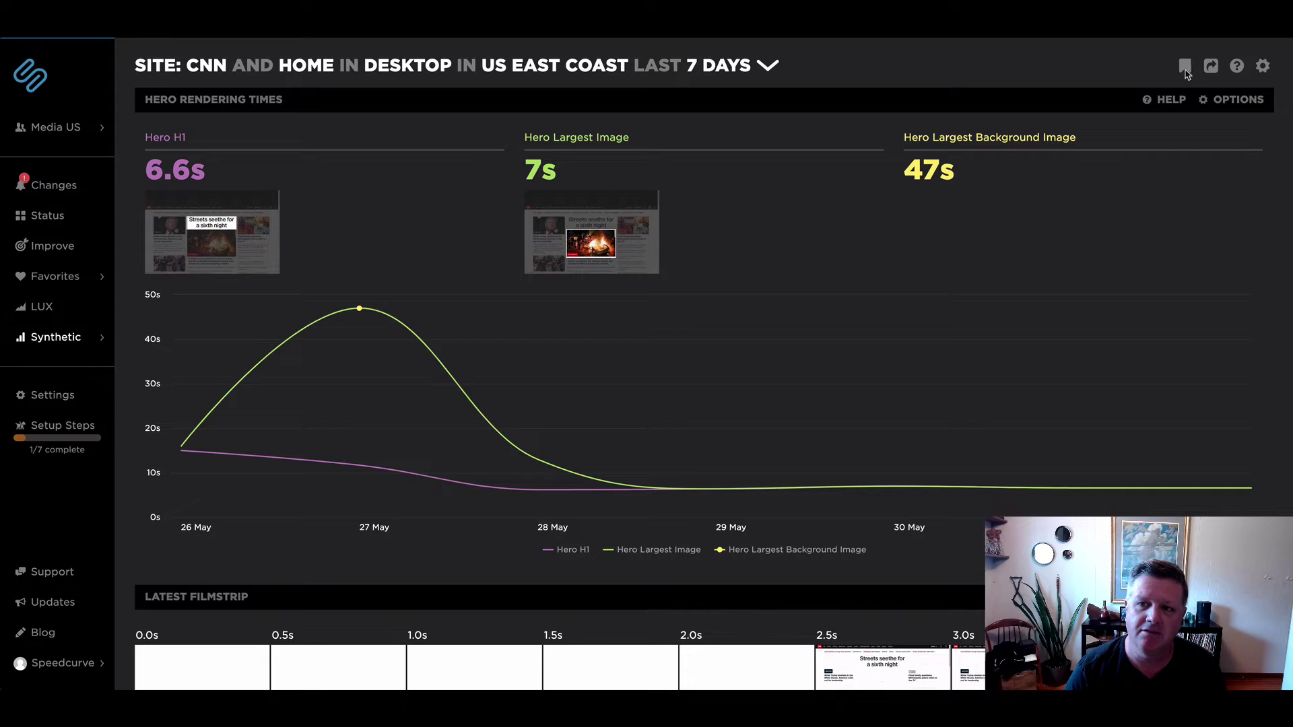
# Step: Bookmark the 47s CNN home test from 26 May as 'Home / Desktop / US East Coast - before'
pyautogui.click(1184, 67)
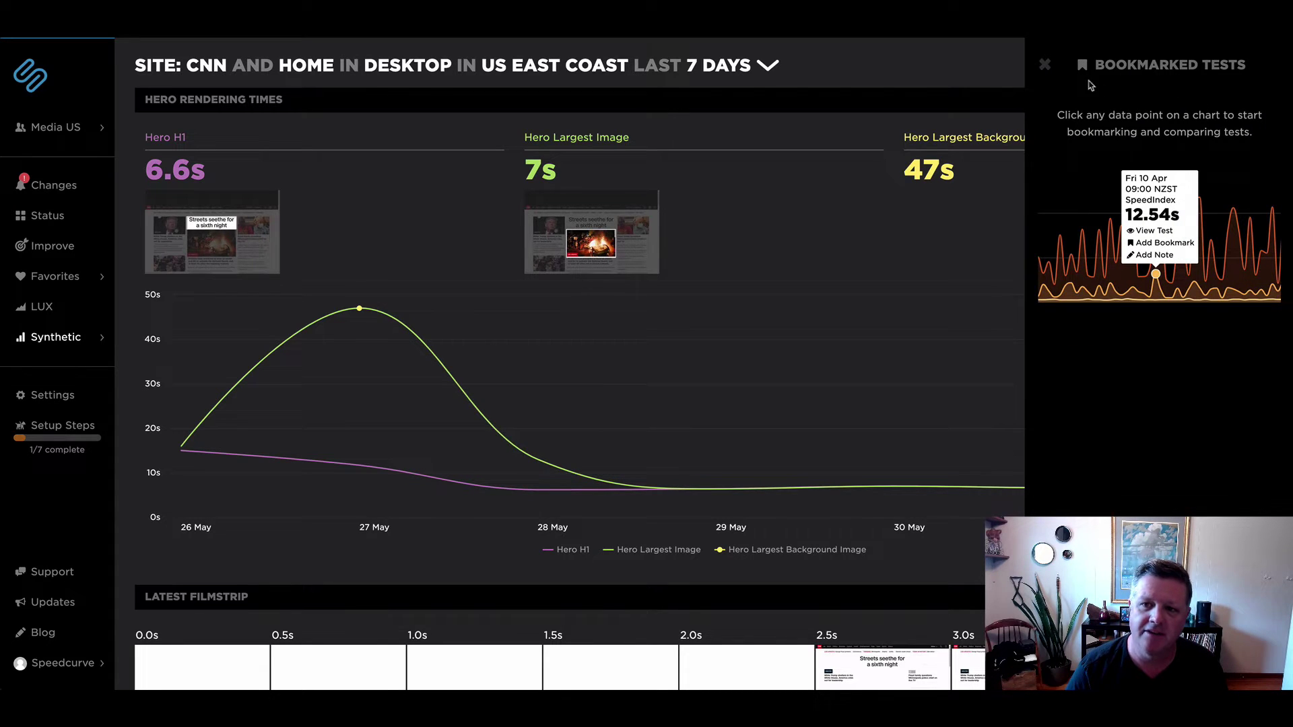
pyautogui.click(1045, 66)
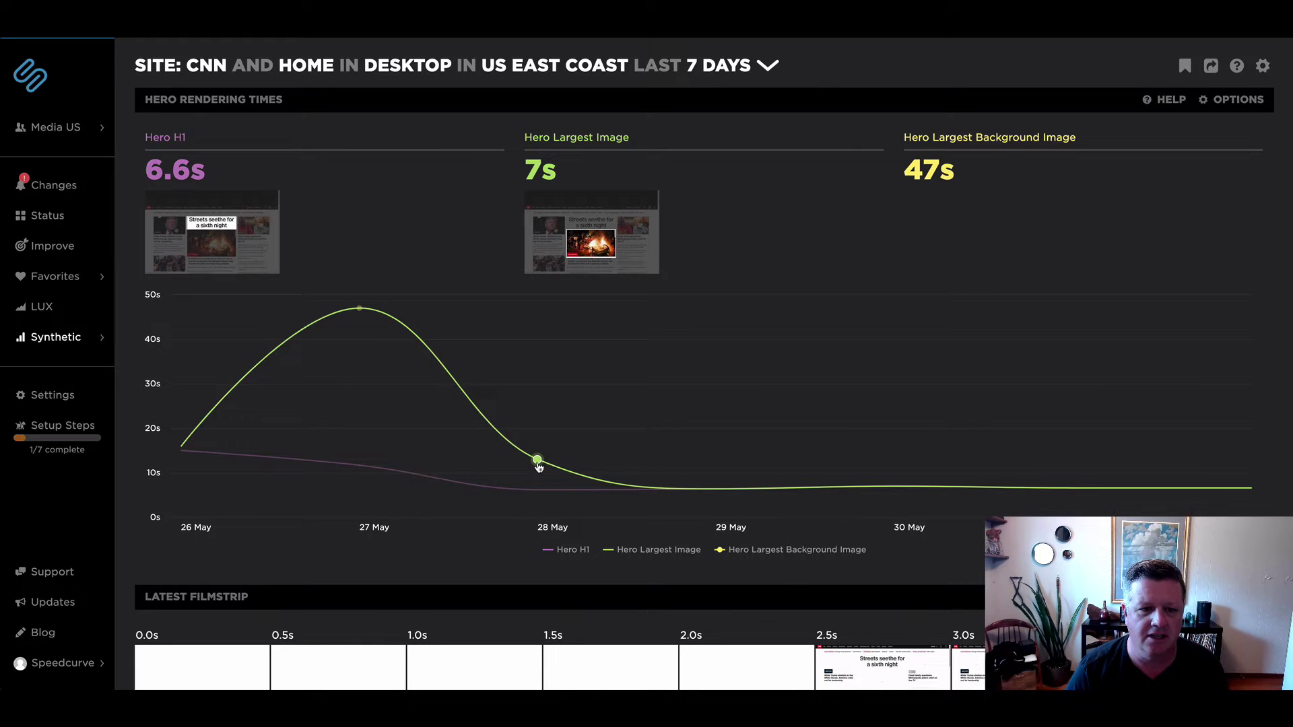
pyautogui.click(358, 311)
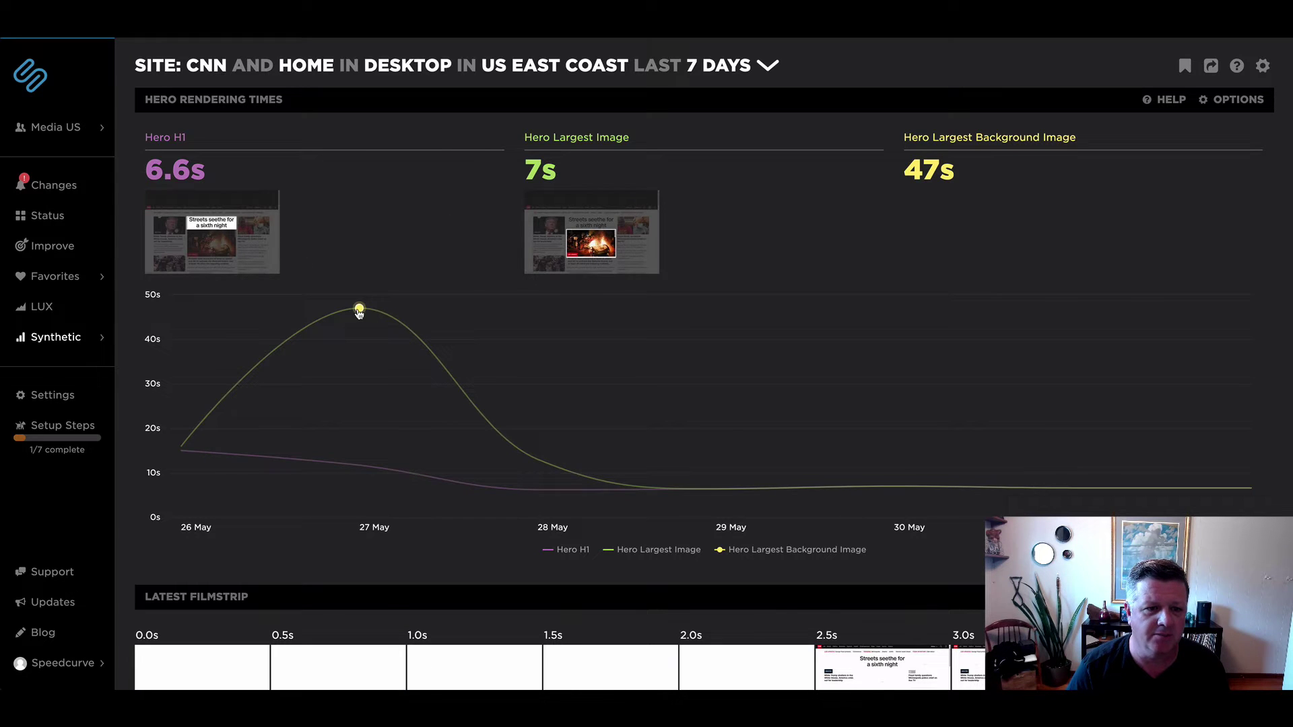
pyautogui.moveTo(359, 311)
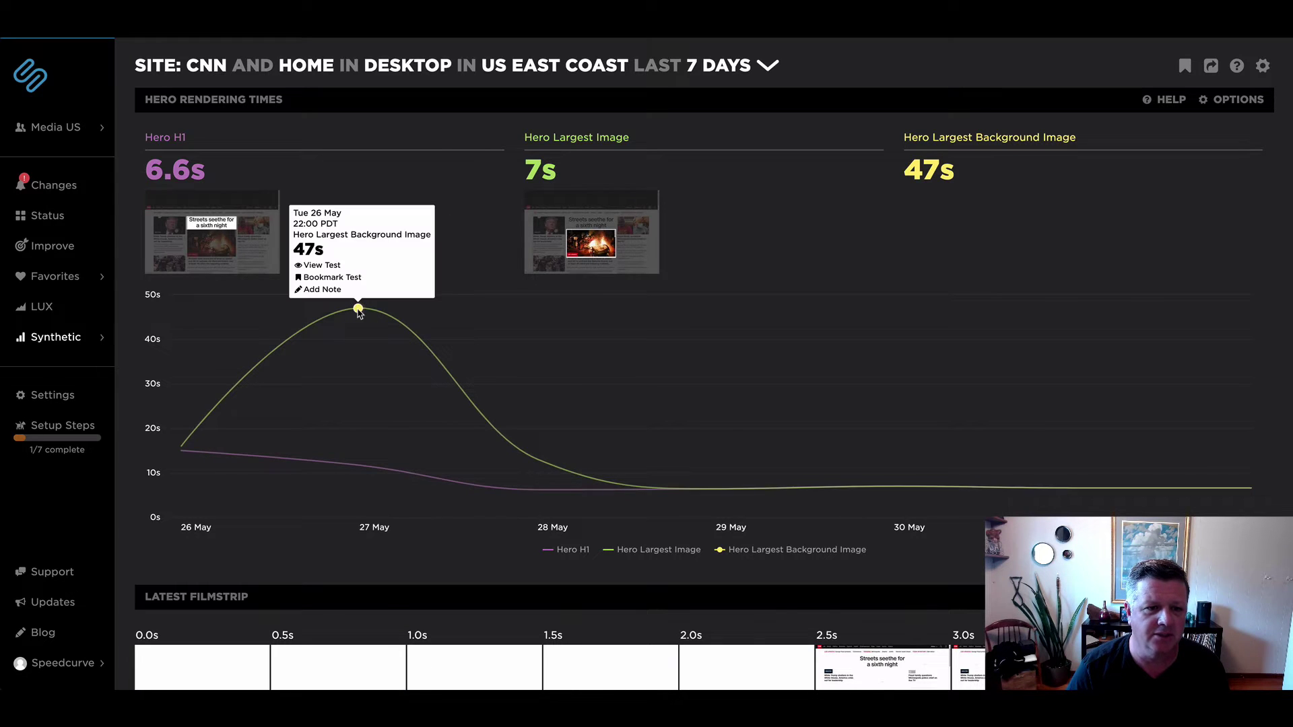
pyautogui.click(335, 278)
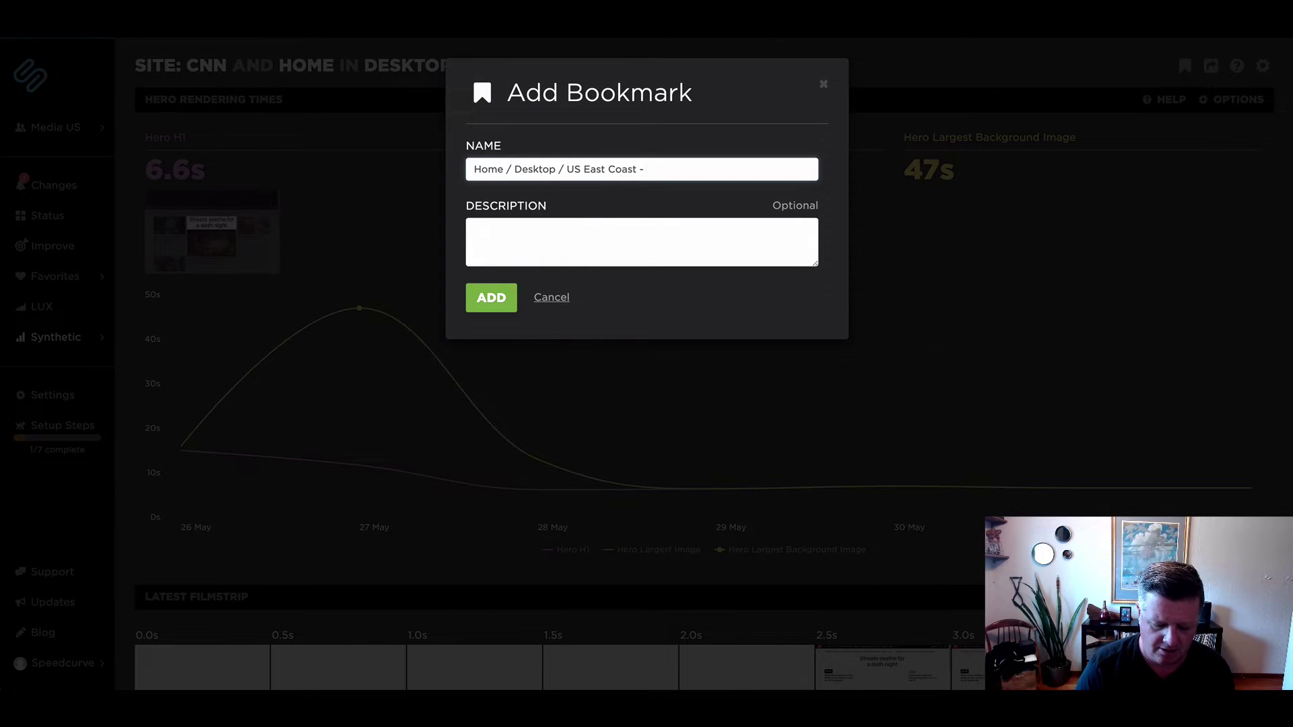
pyautogui.click(490, 299)
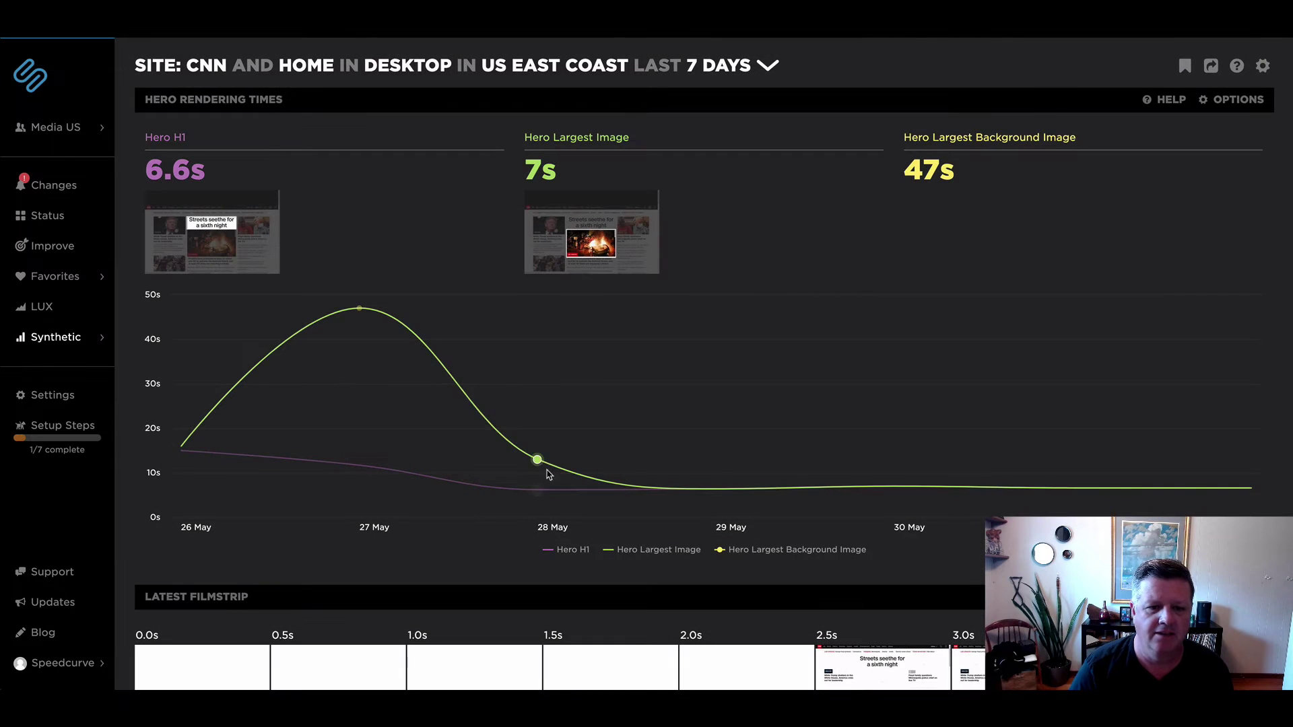
# Step: Bookmark the 13s CNN home test from 27 May as the '- after' bookmark
pyautogui.click(538, 464)
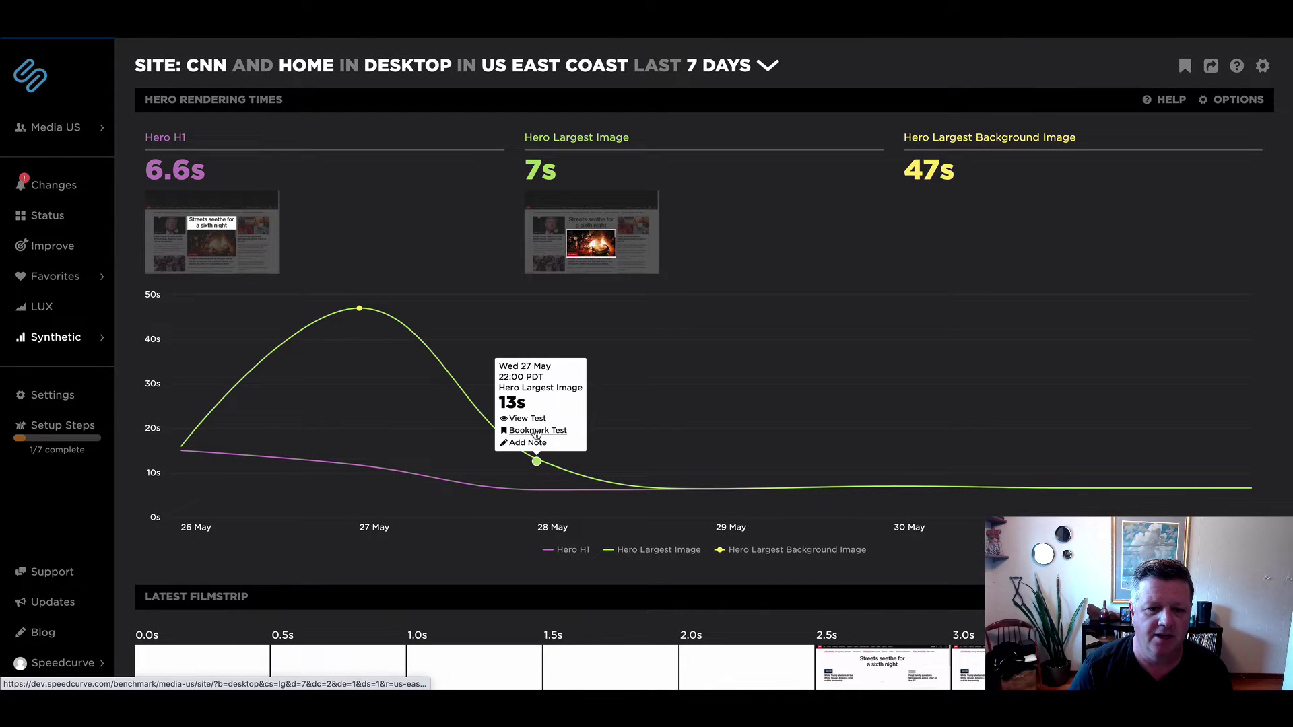
pyautogui.click(536, 431)
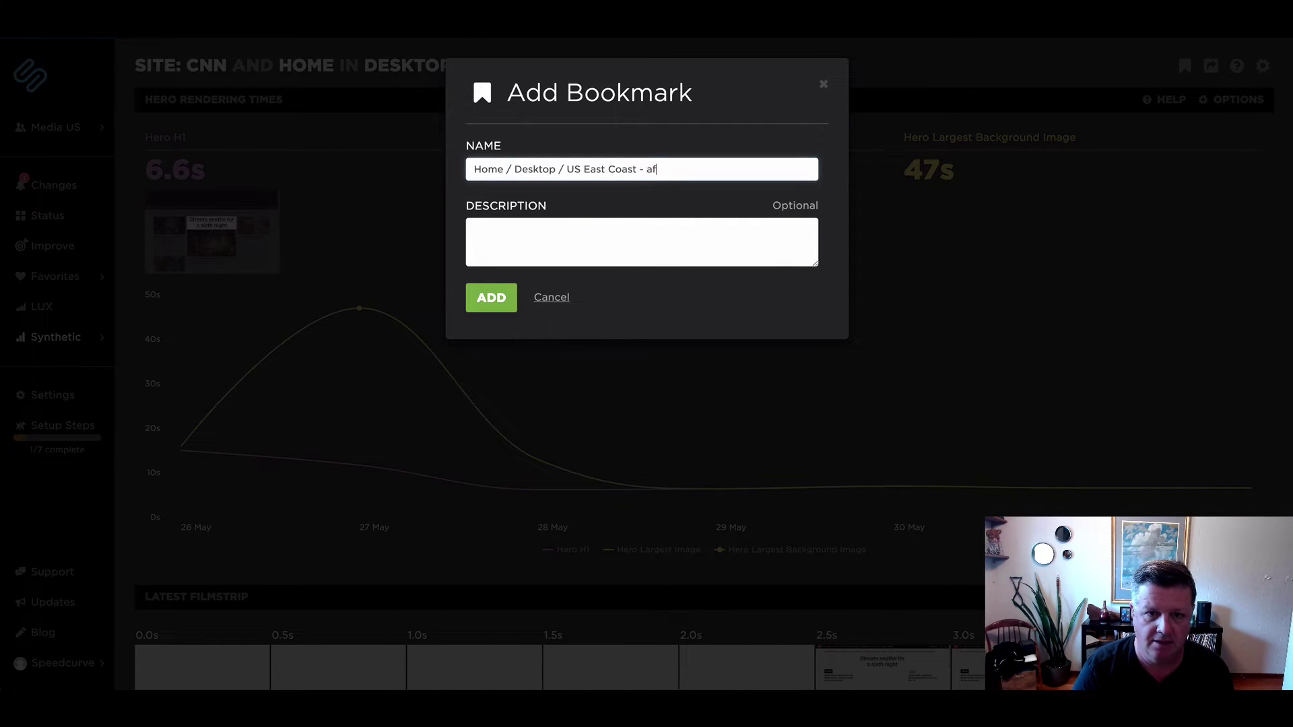
pyautogui.click(486, 304)
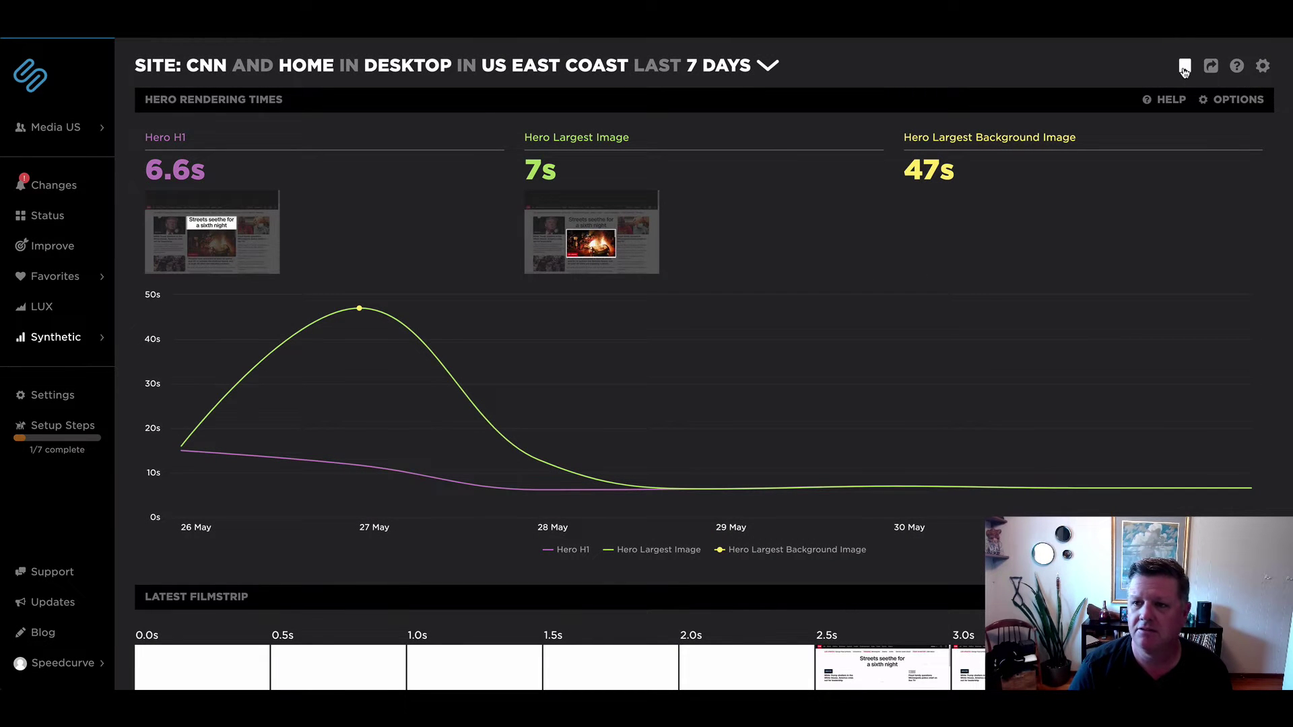
# Step: In Bookmarked Tests, tick both the 'after' and 'before' CNN home tests
pyautogui.click(1185, 68)
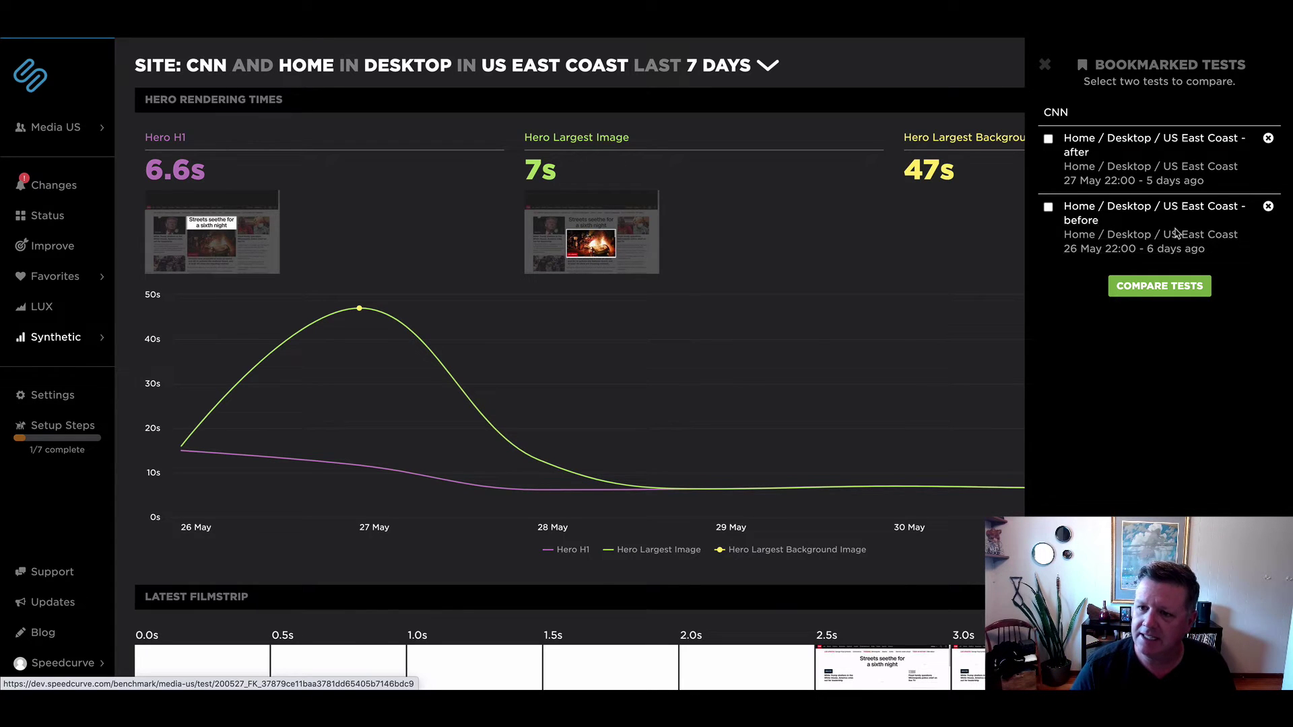
pyautogui.click(1047, 140)
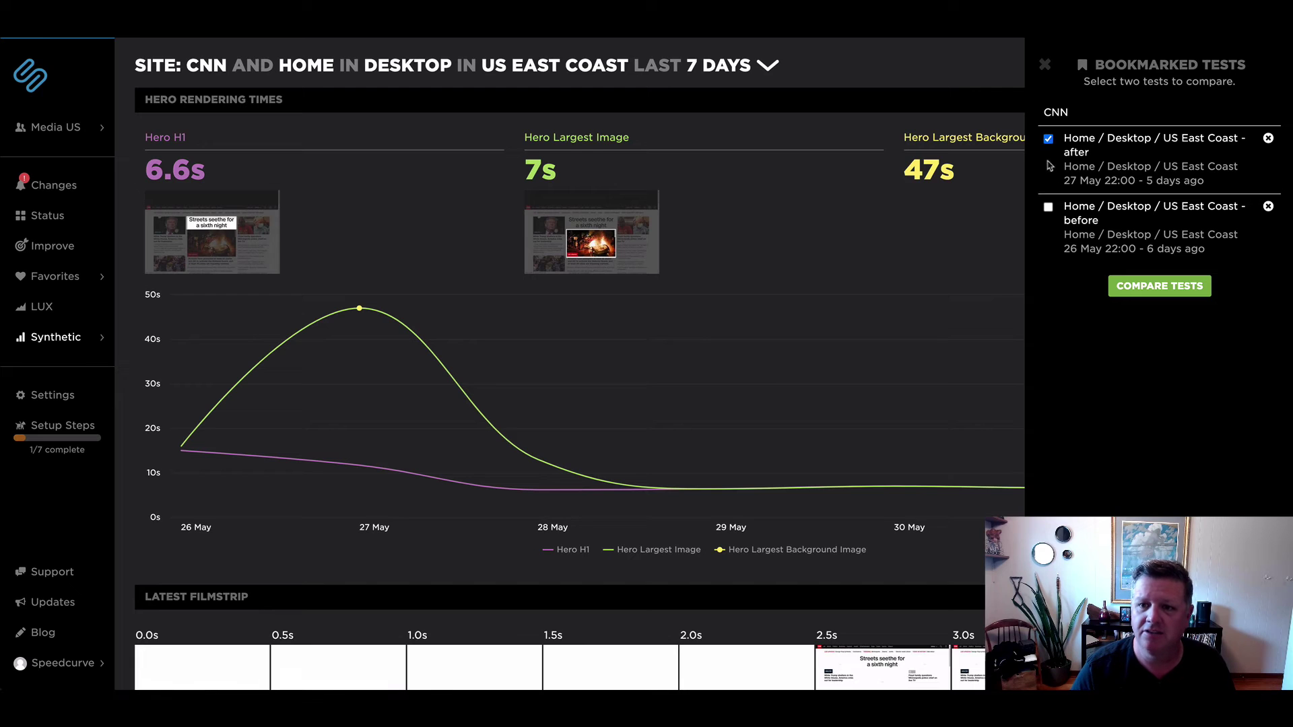
pyautogui.click(1048, 207)
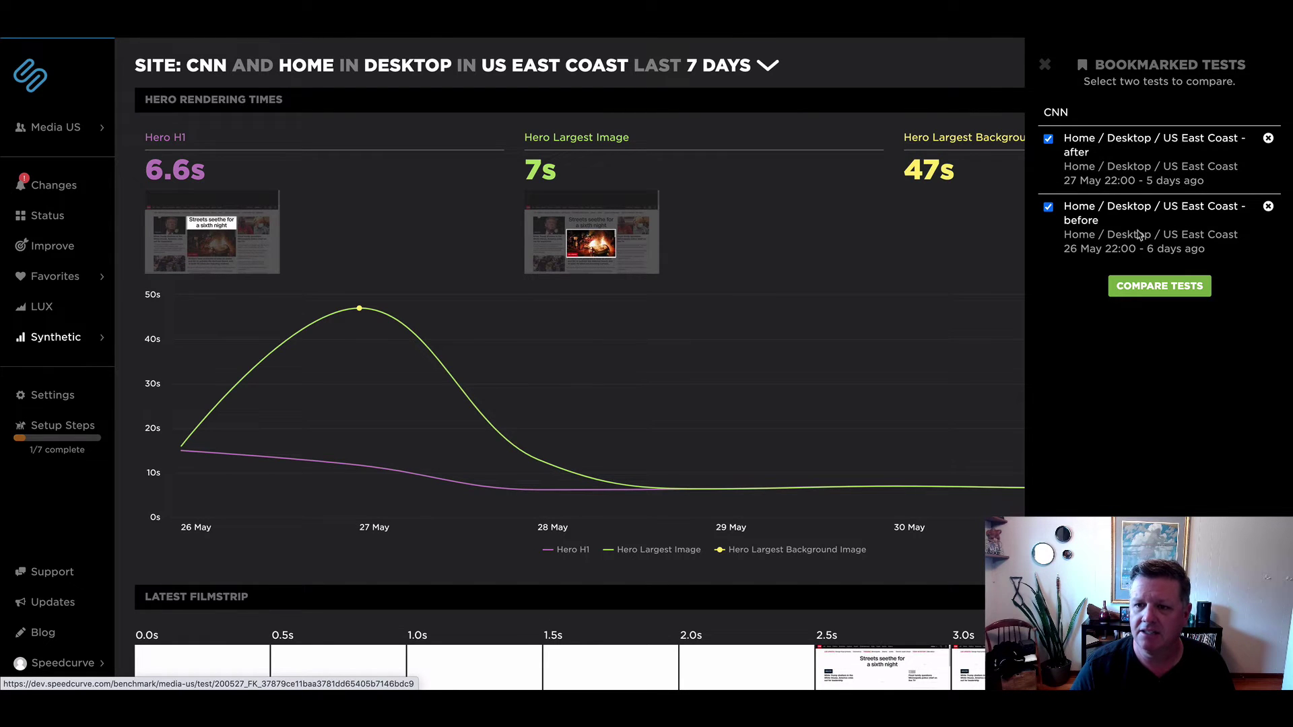
# Step: Compare the two tests side by side, reviewing the Visual Difference and Event Timeline sections
pyautogui.click(1170, 291)
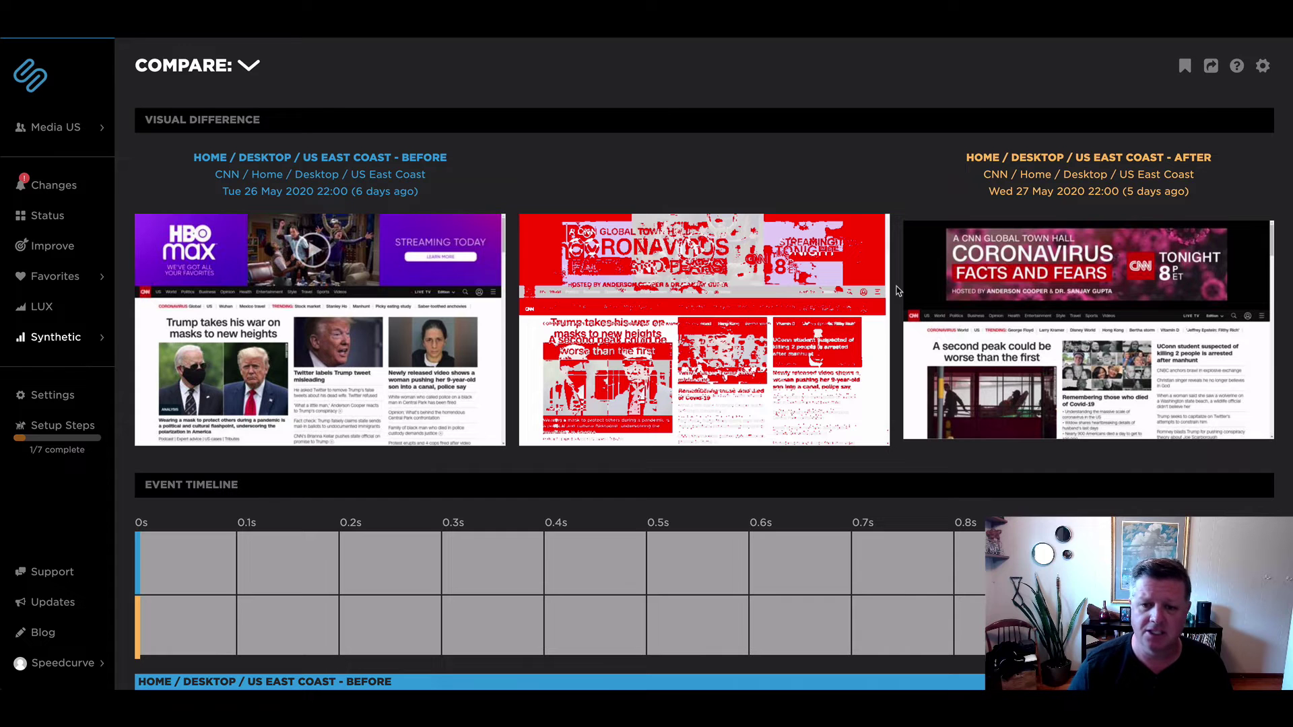
pyautogui.scroll(-5, 896, 291)
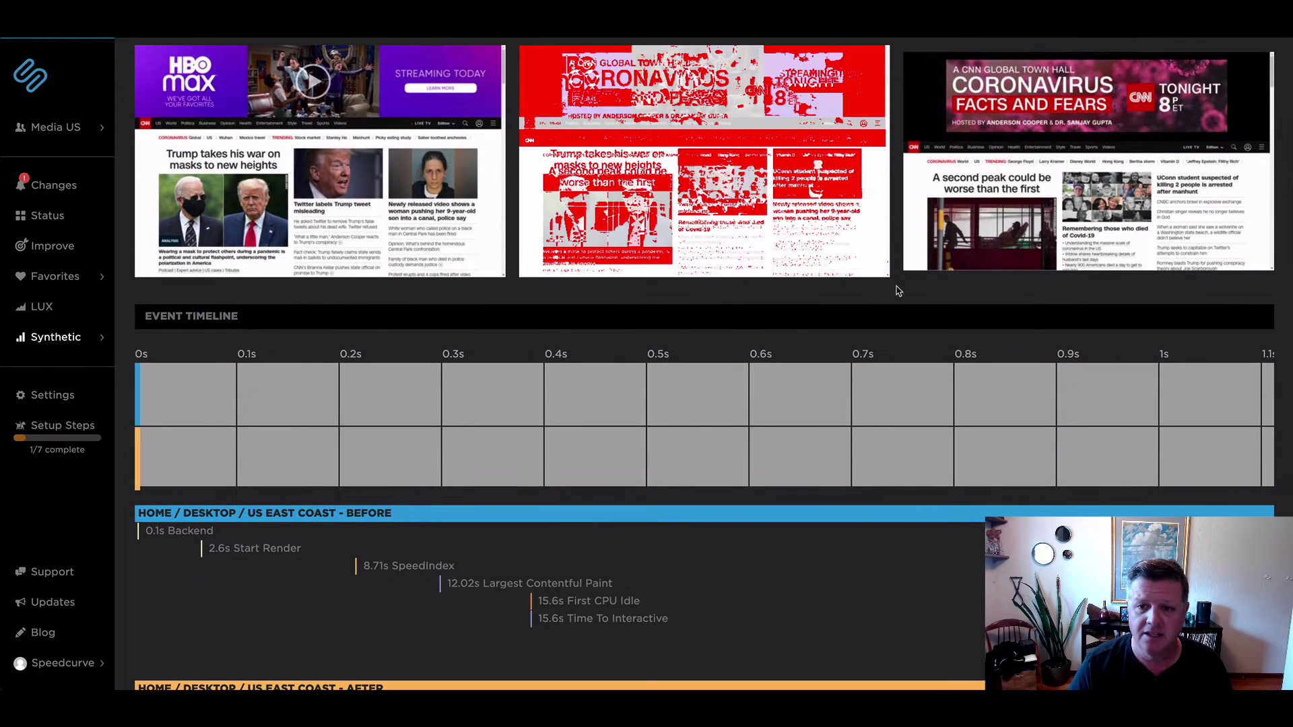
pyautogui.scroll(3, 896, 291)
pyautogui.scroll(-10, 896, 291)
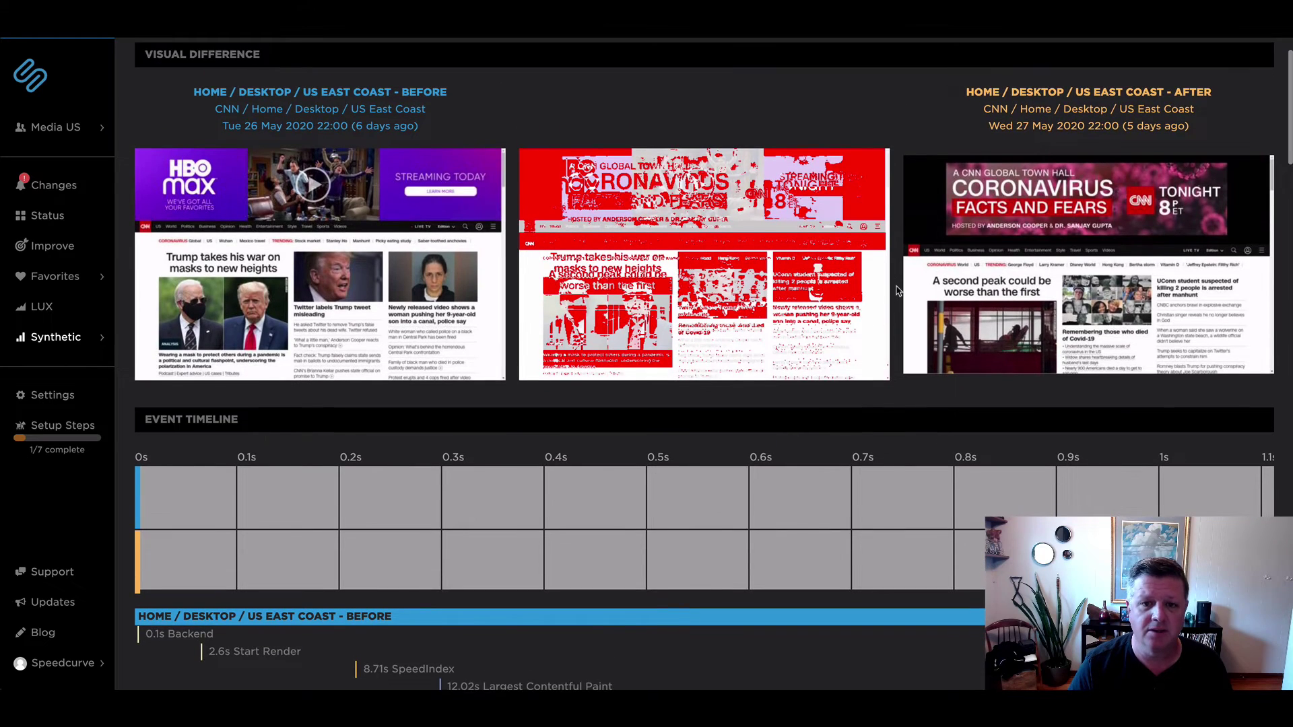
# Step: Check Fully Loaded times: 44.96s before versus 30.4s after, a -14.56s (-32%) difference
pyautogui.scroll(-2, 908, 294)
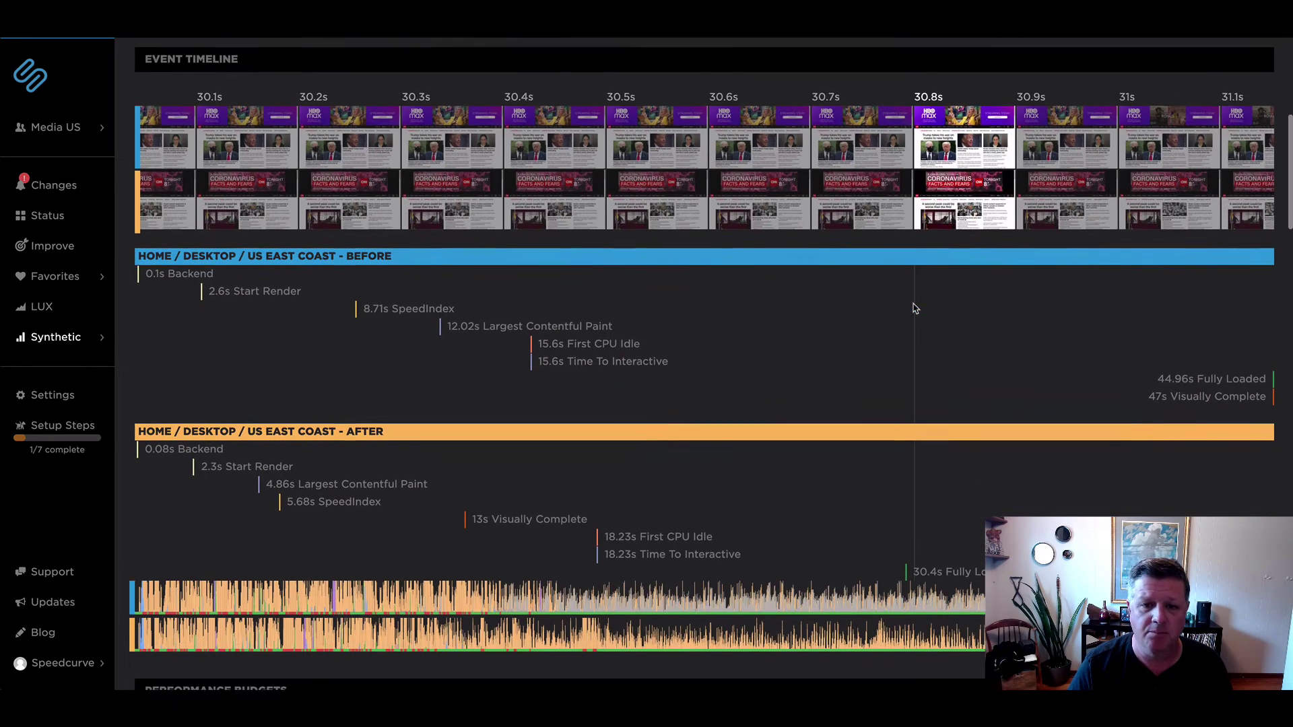
pyautogui.moveTo(632, 343)
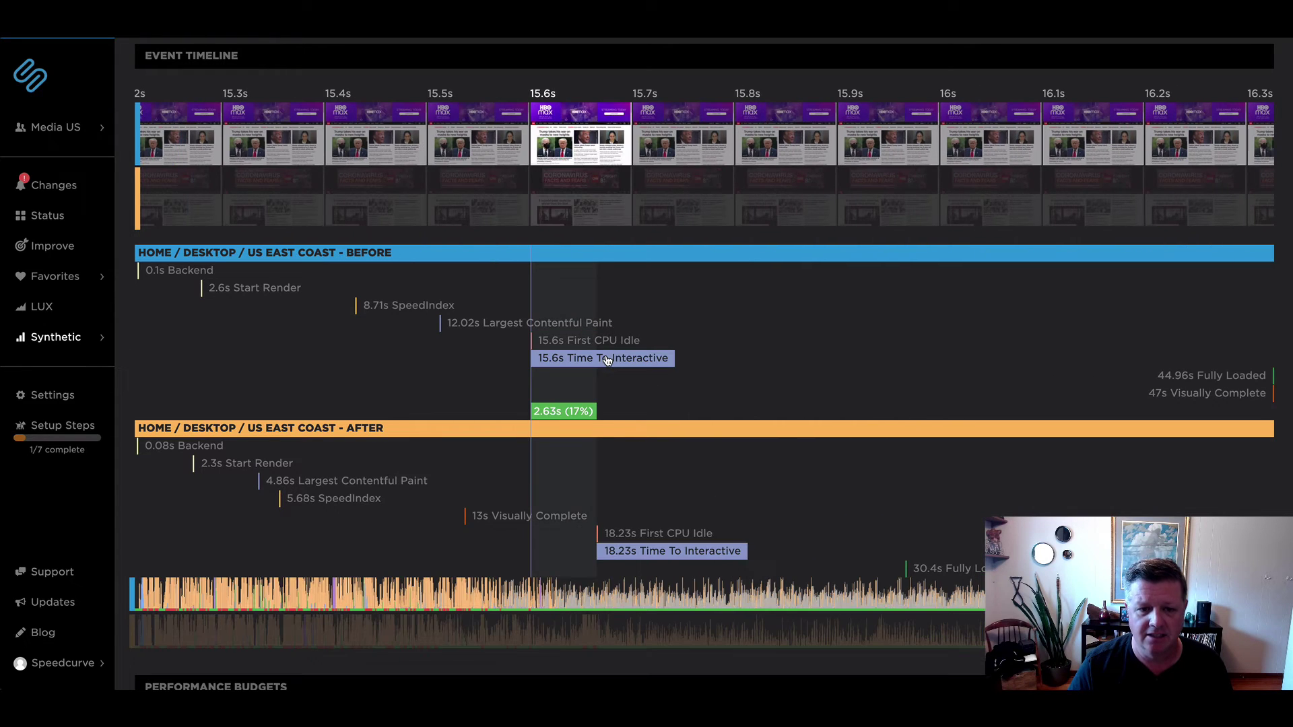
pyautogui.moveTo(917, 571)
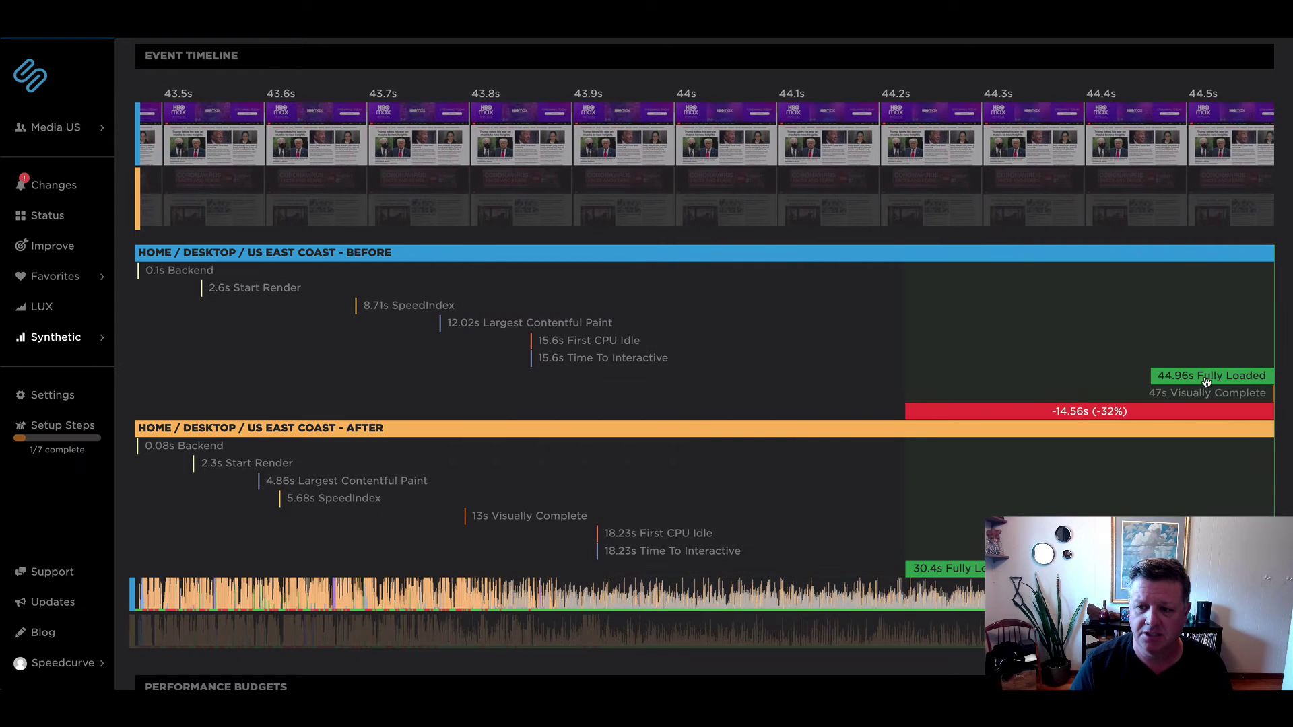
pyautogui.moveTo(1214, 384)
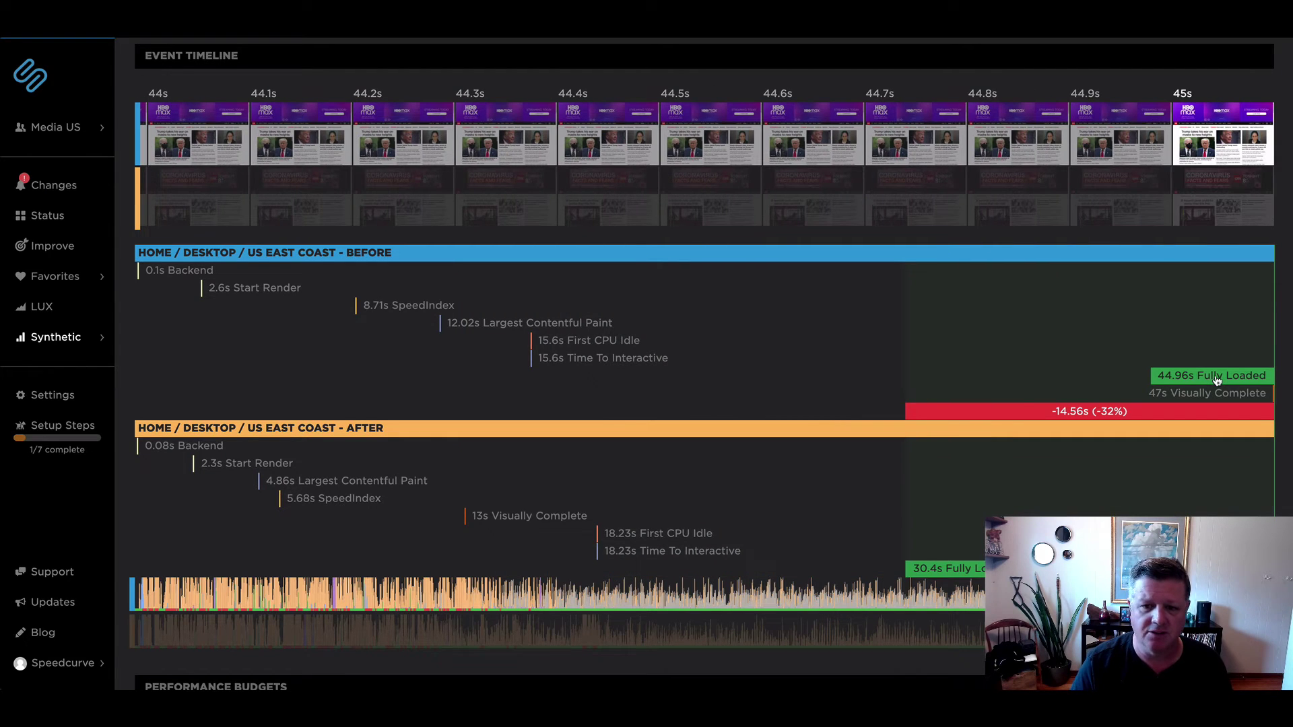
pyautogui.scroll(-3, 779, 464)
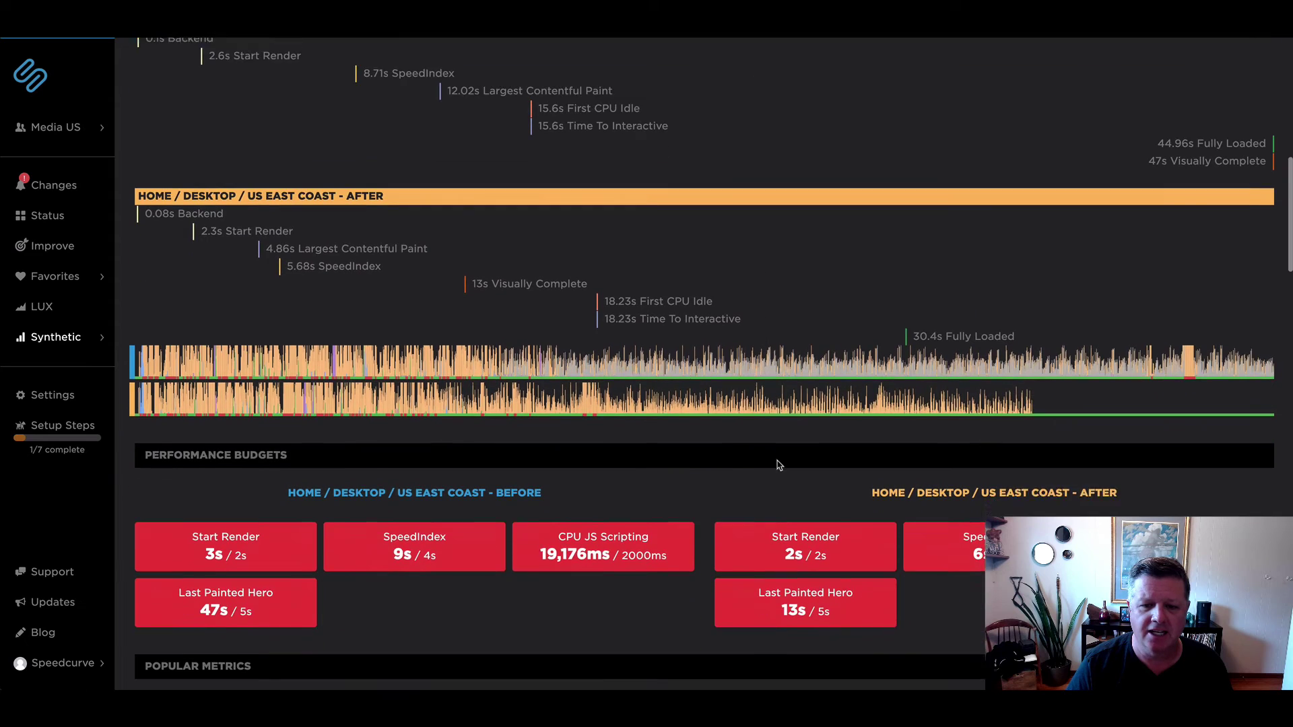
pyautogui.scroll(-3, 779, 465)
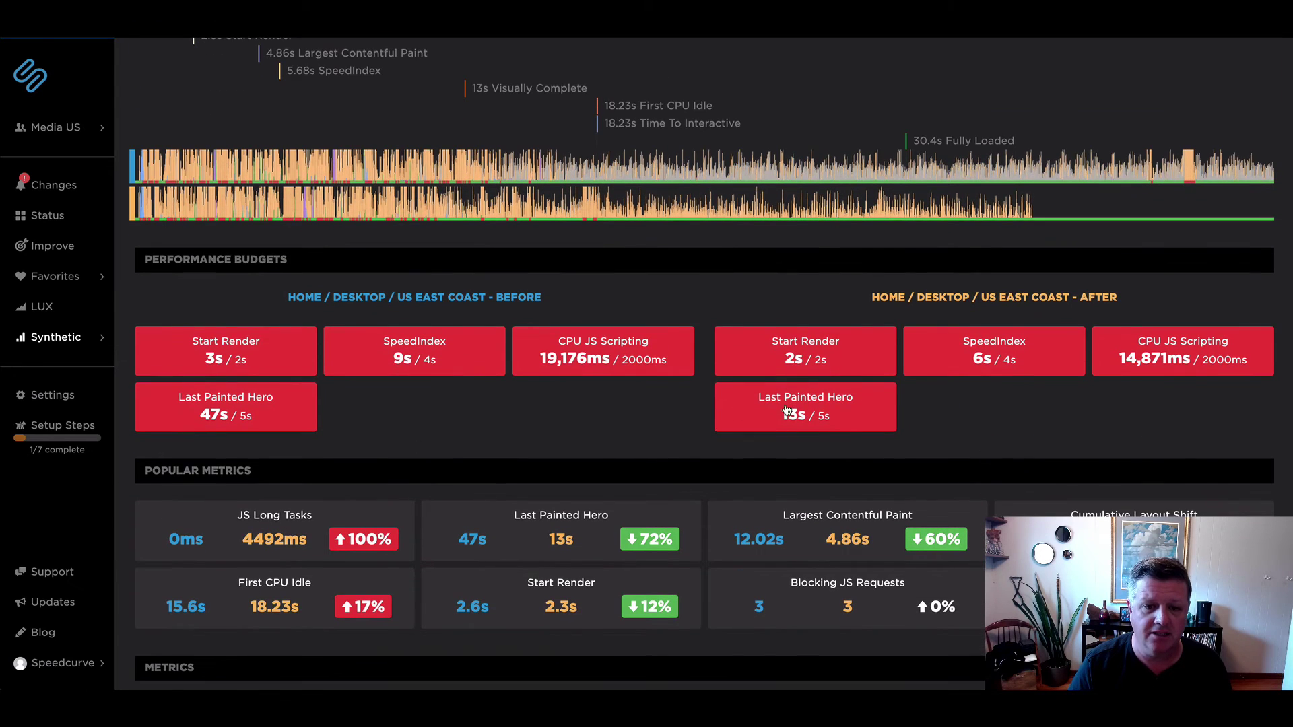
pyautogui.scroll(-1, 976, 414)
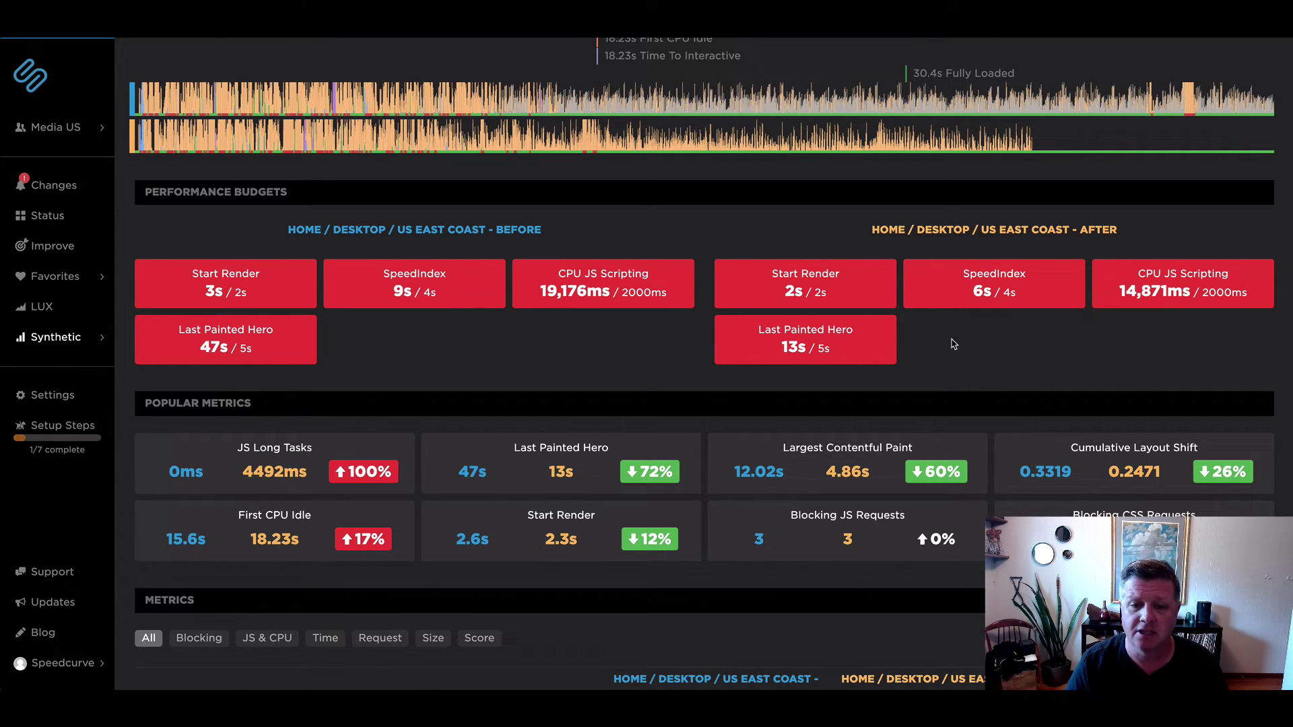
pyautogui.scroll(-4, 952, 343)
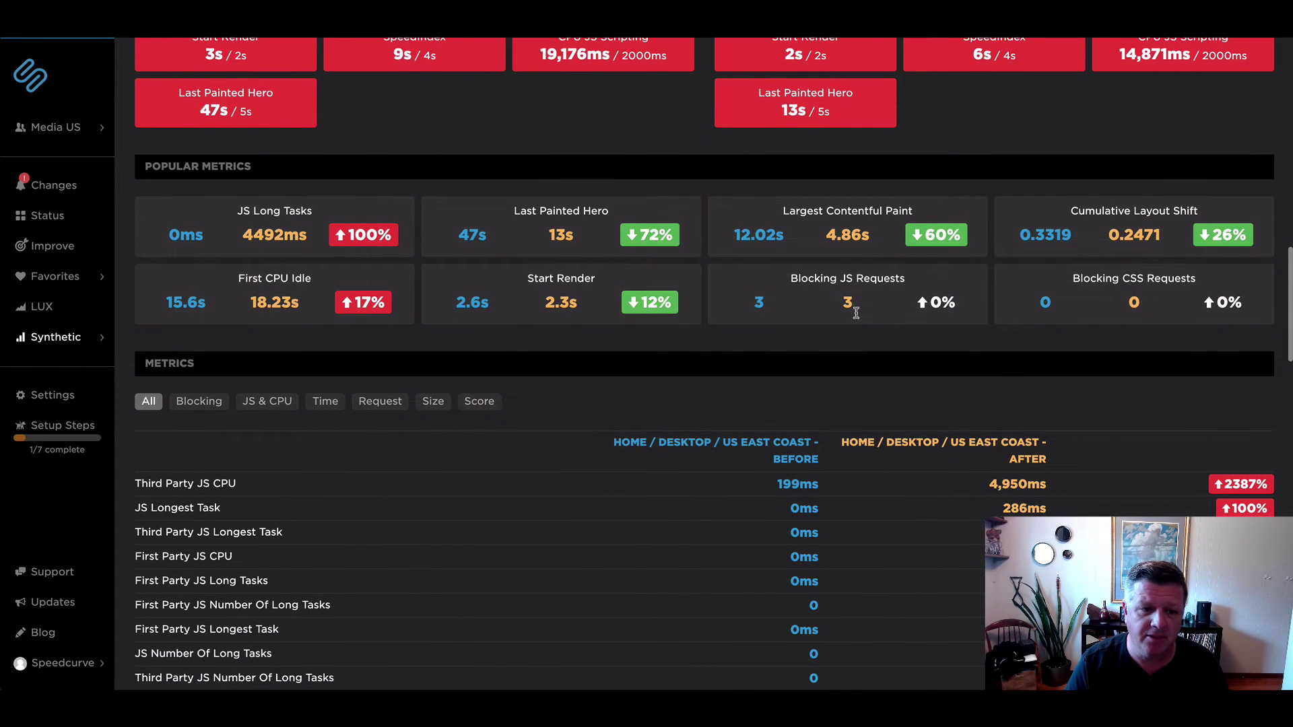
pyautogui.scroll(-2, 853, 309)
pyautogui.scroll(-1, 719, 295)
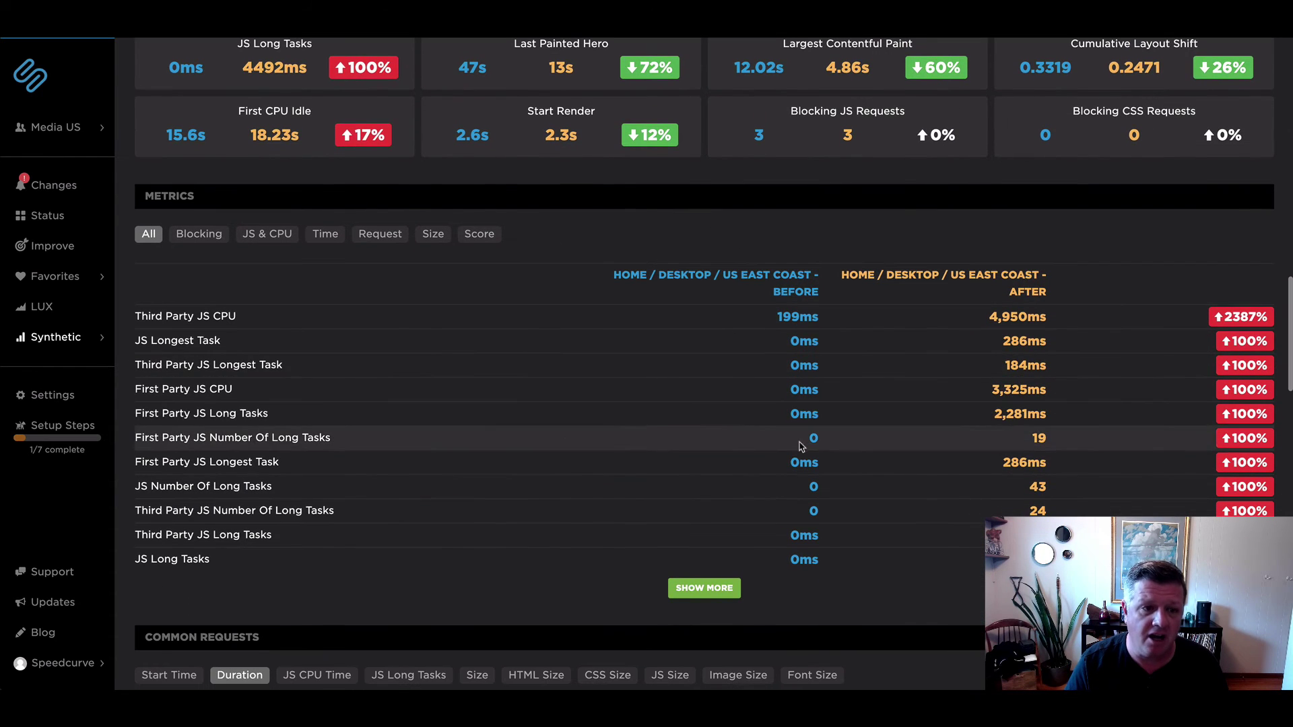
pyautogui.scroll(-3, 449, 342)
pyautogui.scroll(-5, 449, 342)
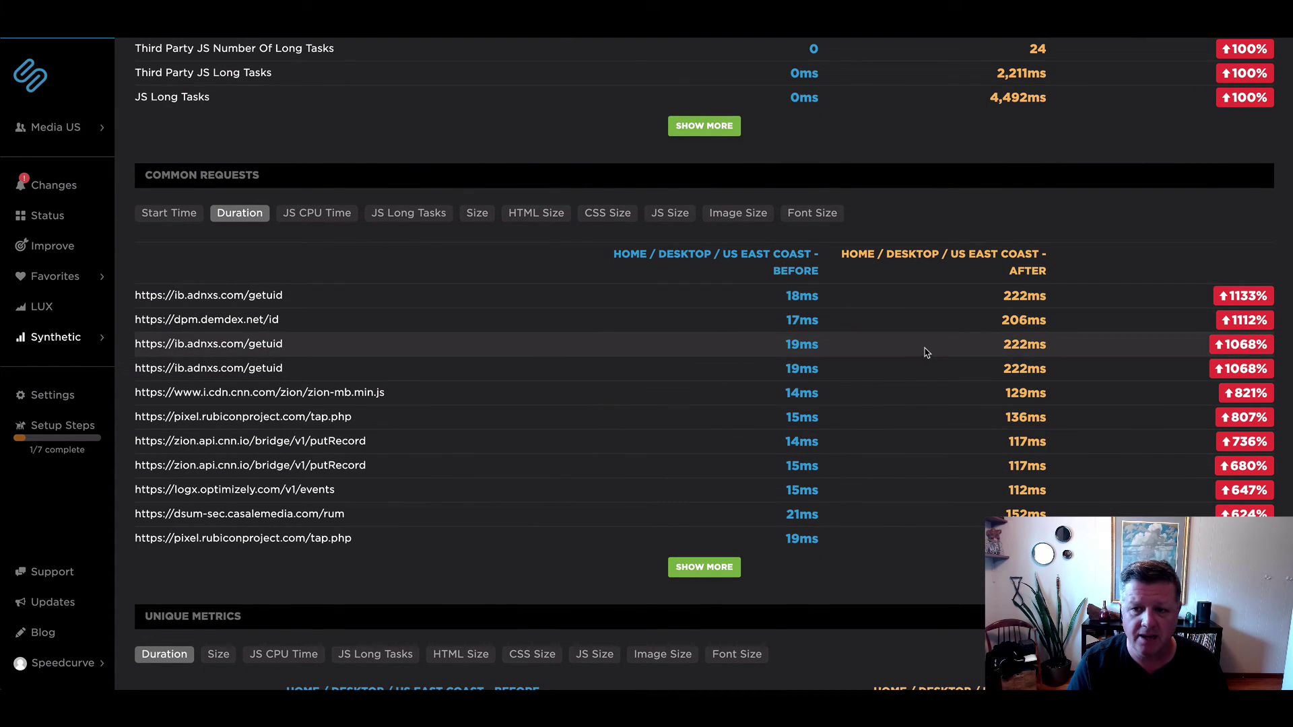
pyautogui.scroll(-7, 919, 351)
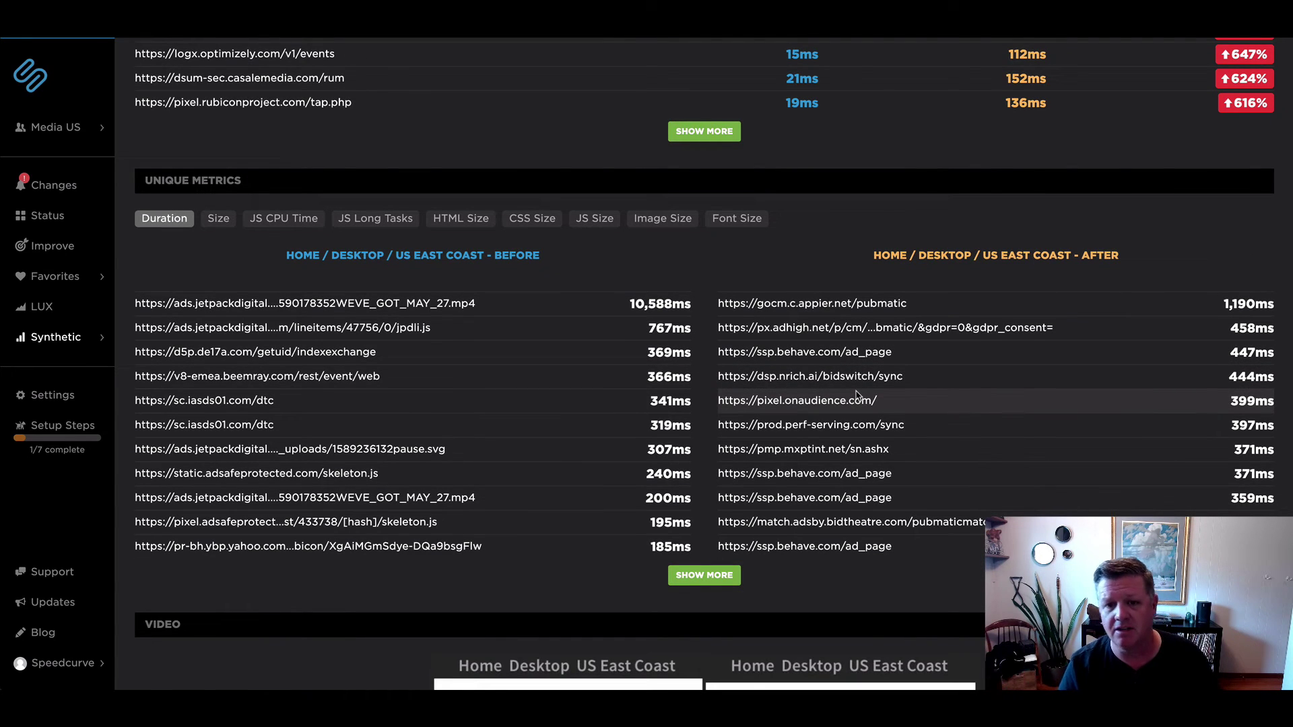
pyautogui.scroll(-6, 857, 395)
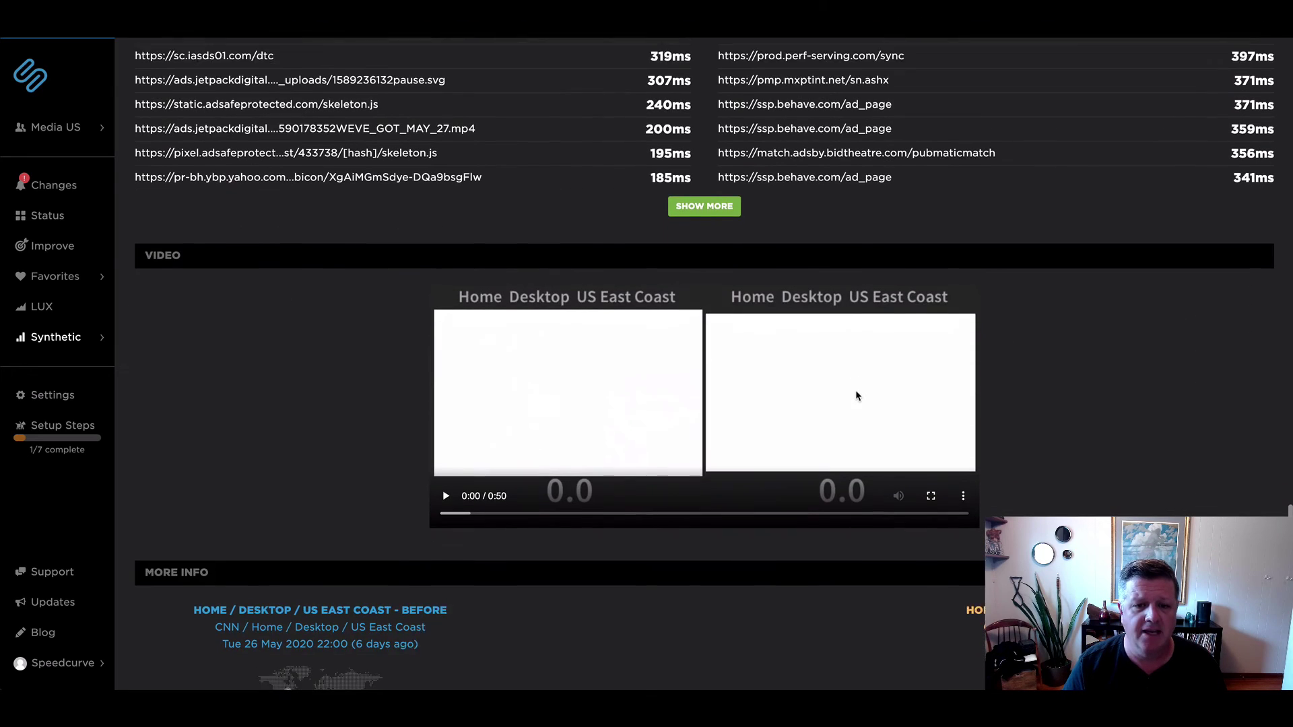
# Step: Play the before/after loading videos, then review SpeedIndex (5.68s vs 8.71s) and LCP (4.86s vs 12.02s)
pyautogui.click(446, 469)
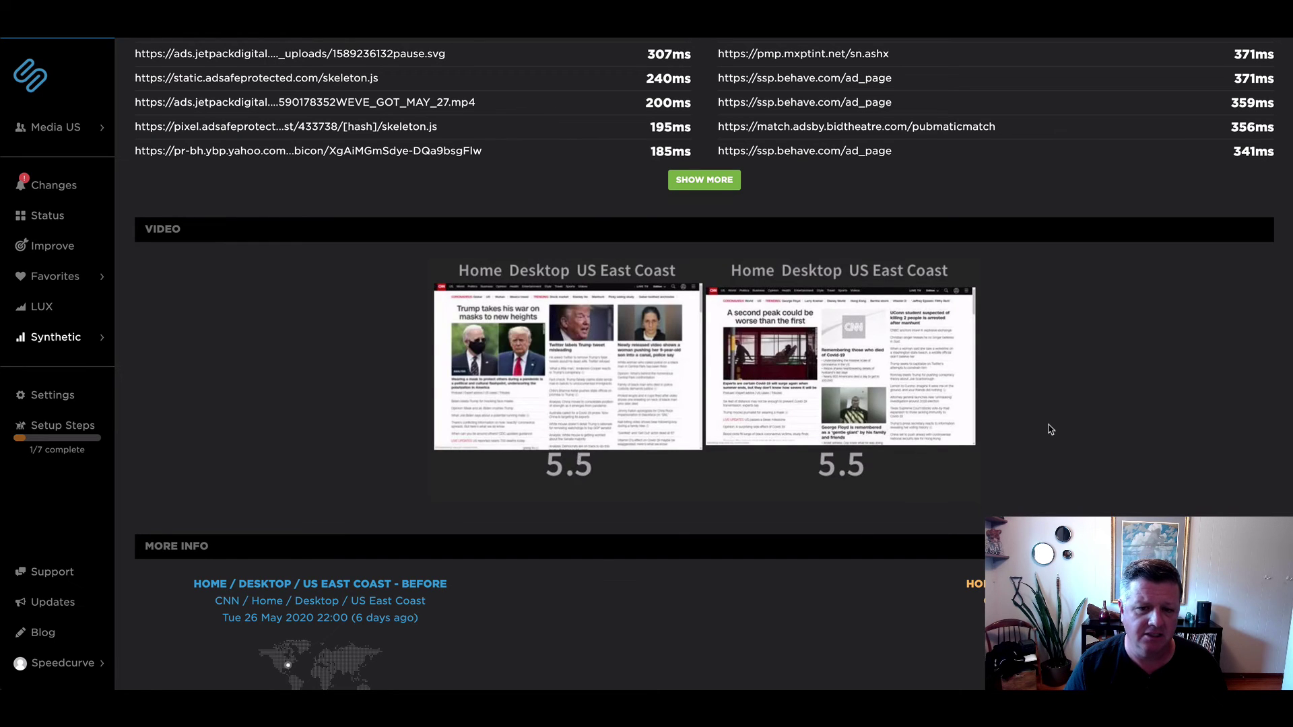
pyautogui.scroll(-4, 1050, 429)
pyautogui.scroll(-2, 1051, 430)
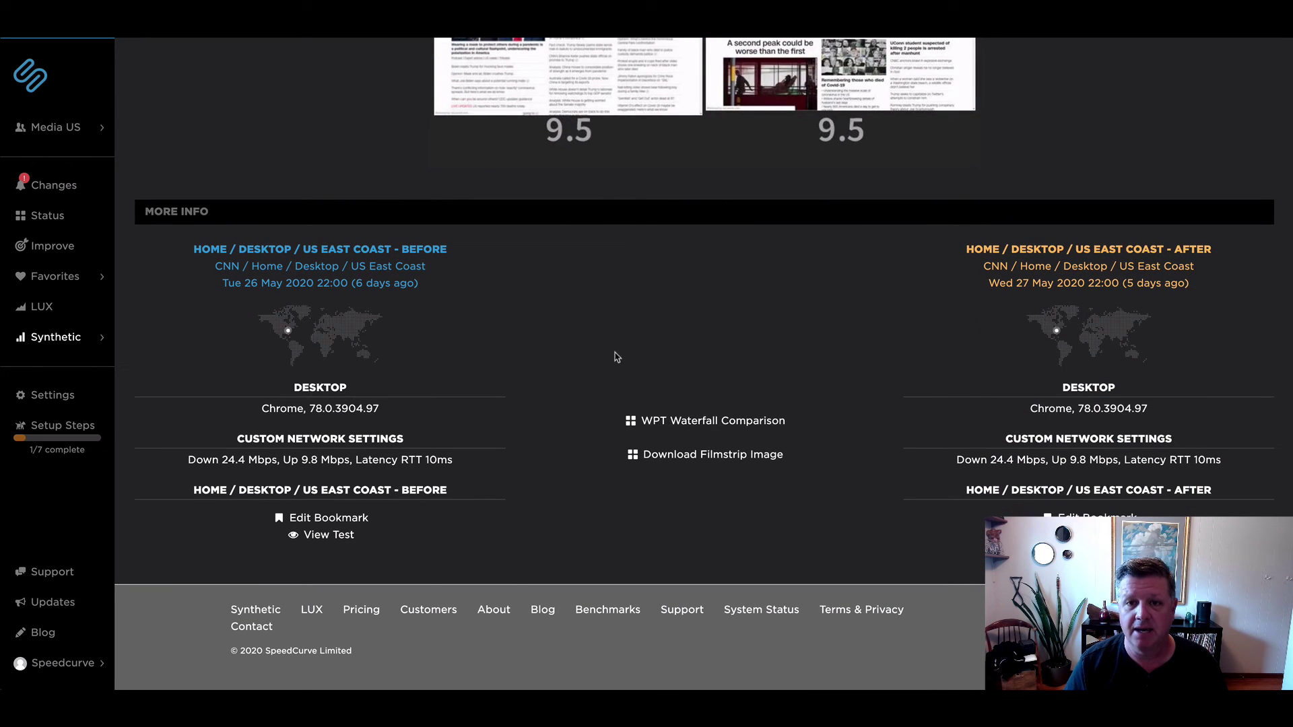
pyautogui.scroll(4, 794, 388)
pyautogui.scroll(4, 794, 391)
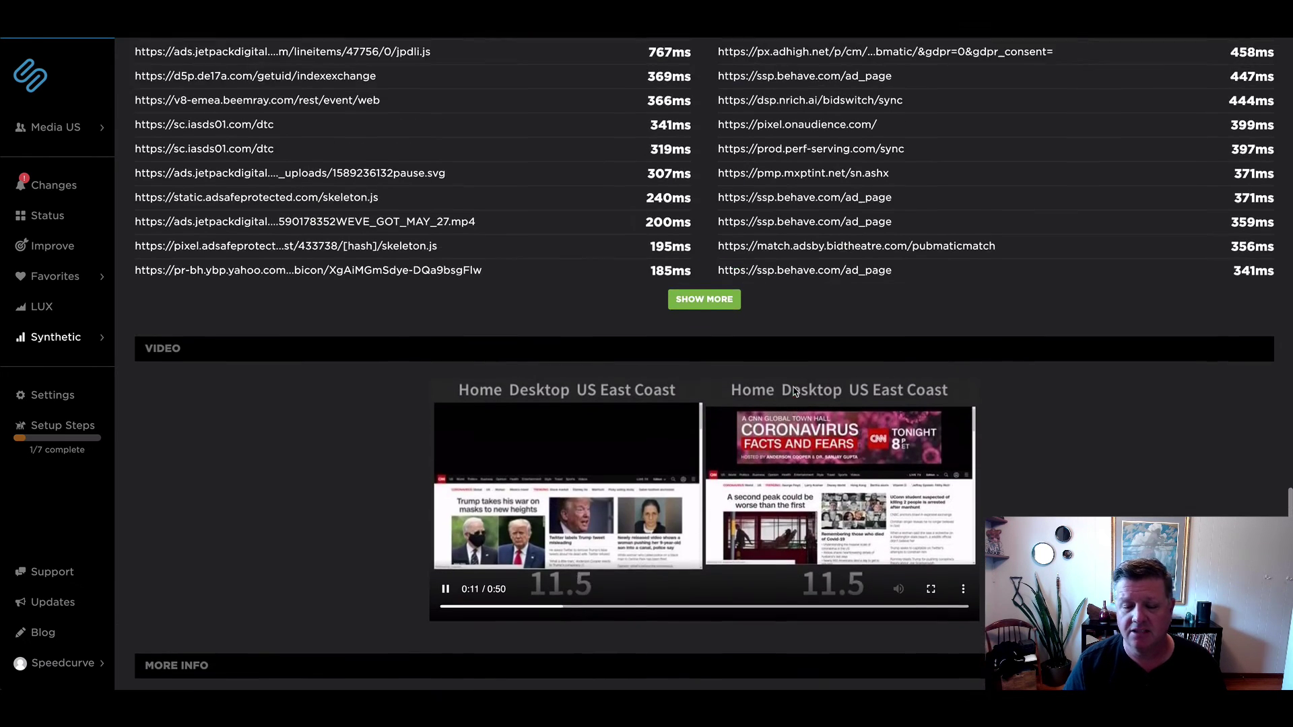
pyautogui.scroll(10, 1010, 442)
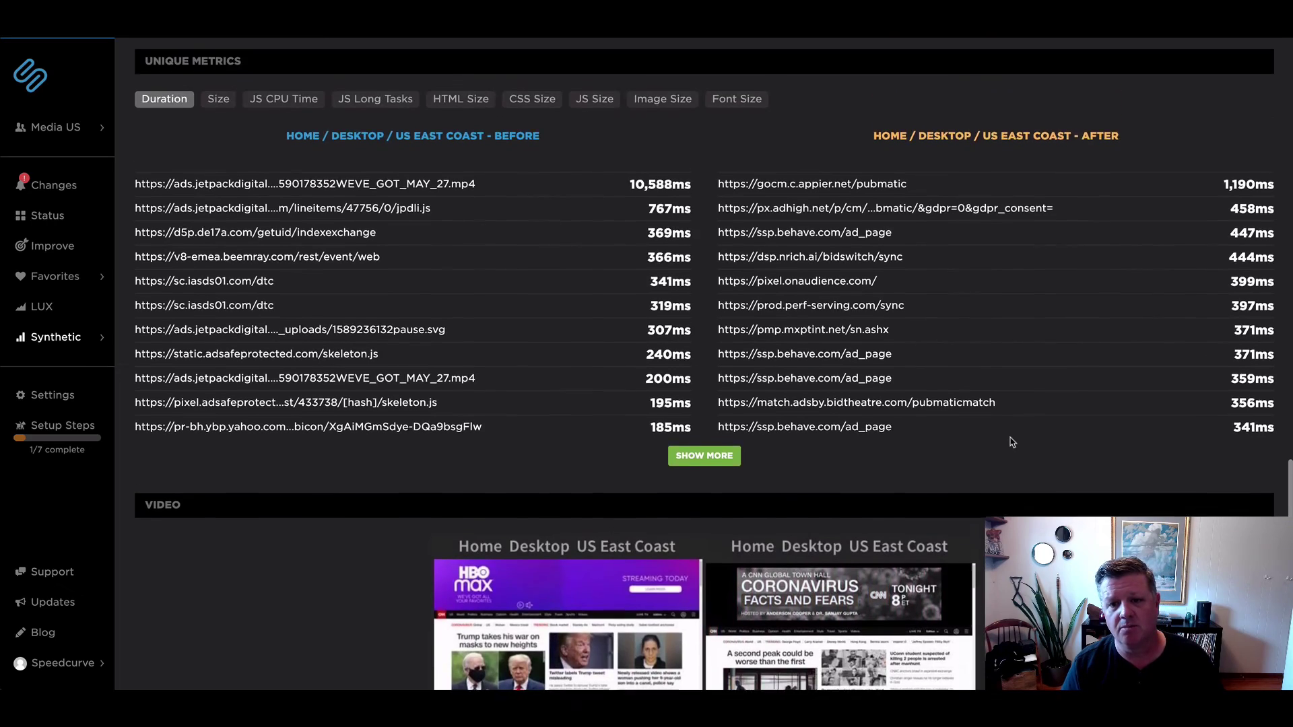
pyautogui.scroll(15, 1010, 442)
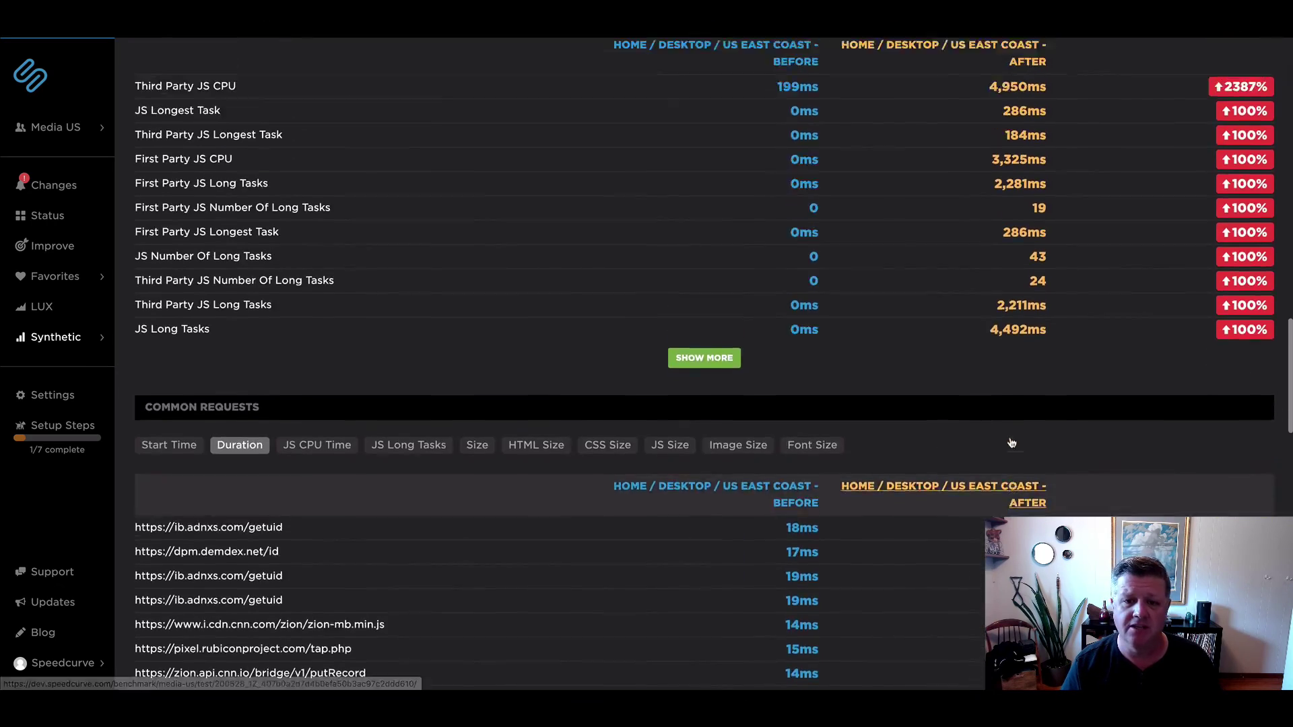
pyautogui.scroll(2, 1010, 438)
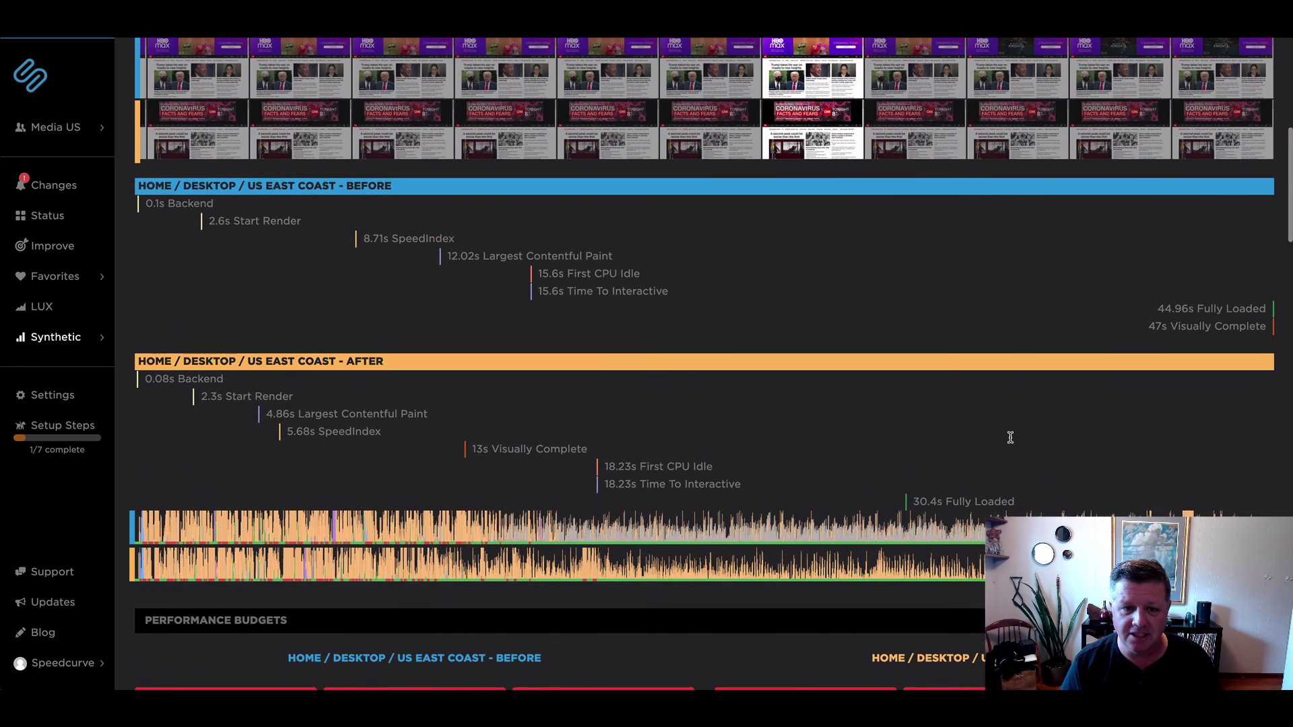